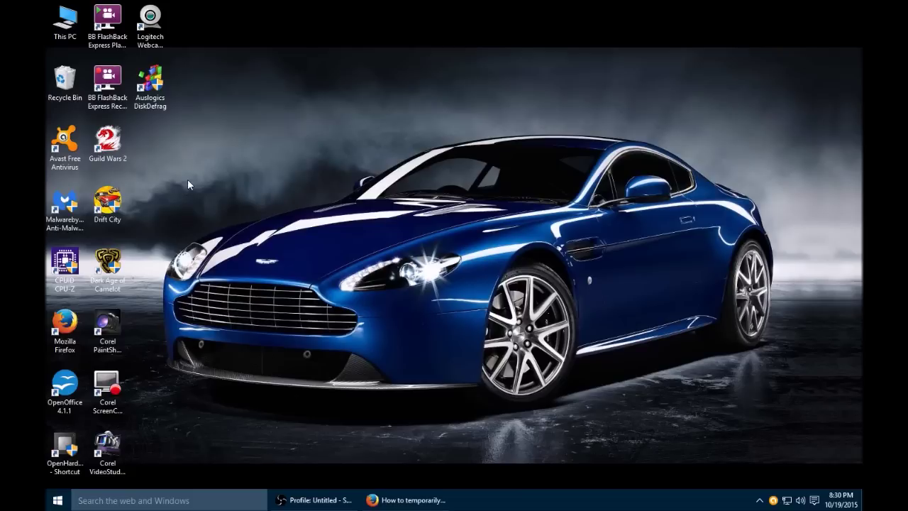
# Open Device Manager from This PC's Properties and select VIA HD Audio(Win8) under Sound, video and game controllers.
pyautogui.rightClick(71, 32)
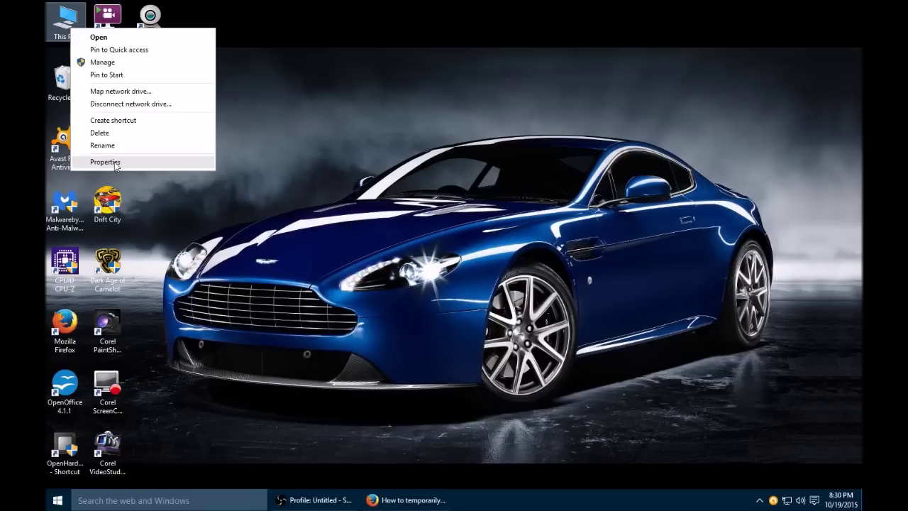
pyautogui.click(130, 165)
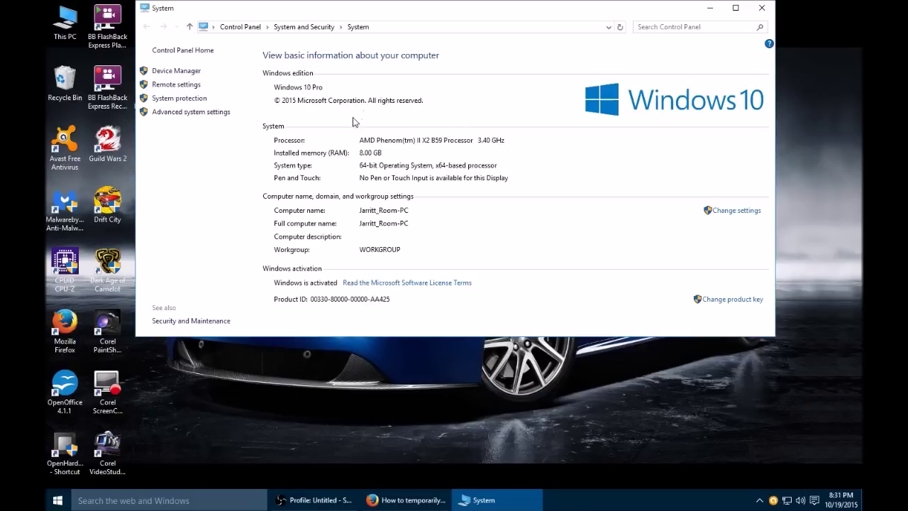
pyautogui.click(176, 71)
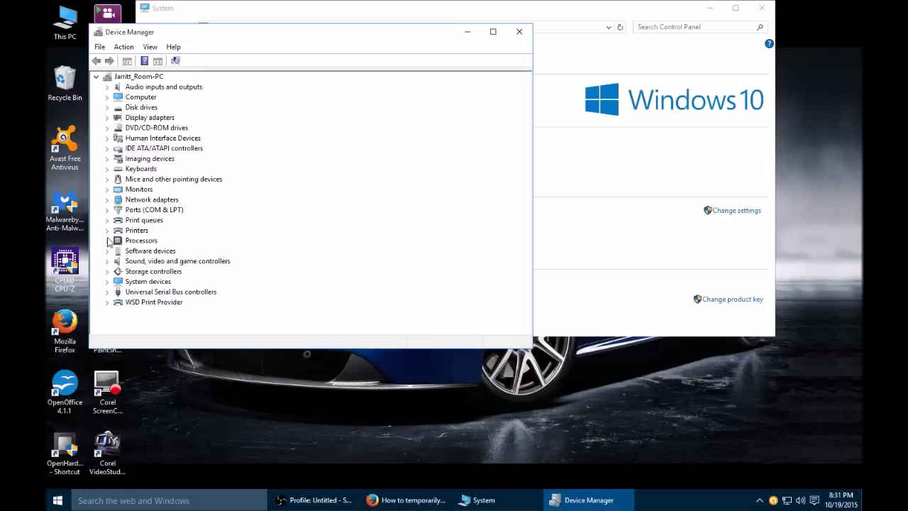
pyautogui.click(107, 261)
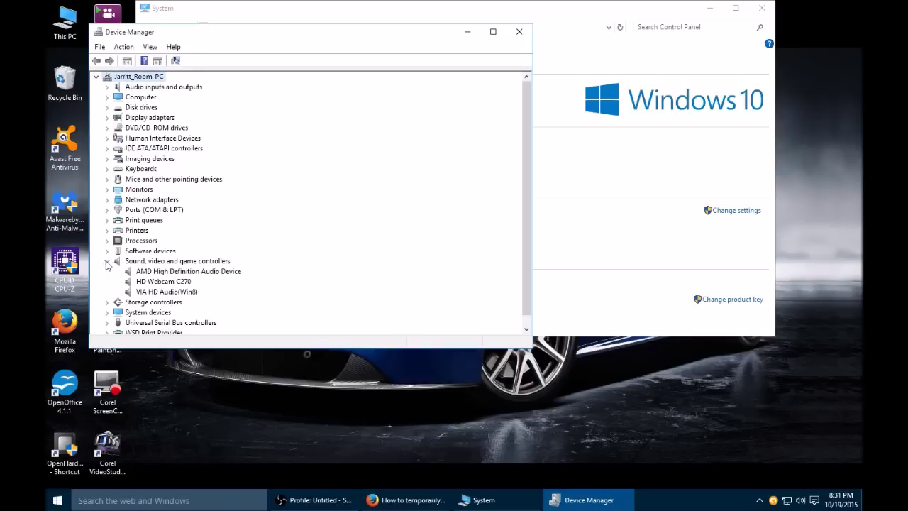
pyautogui.click(162, 294)
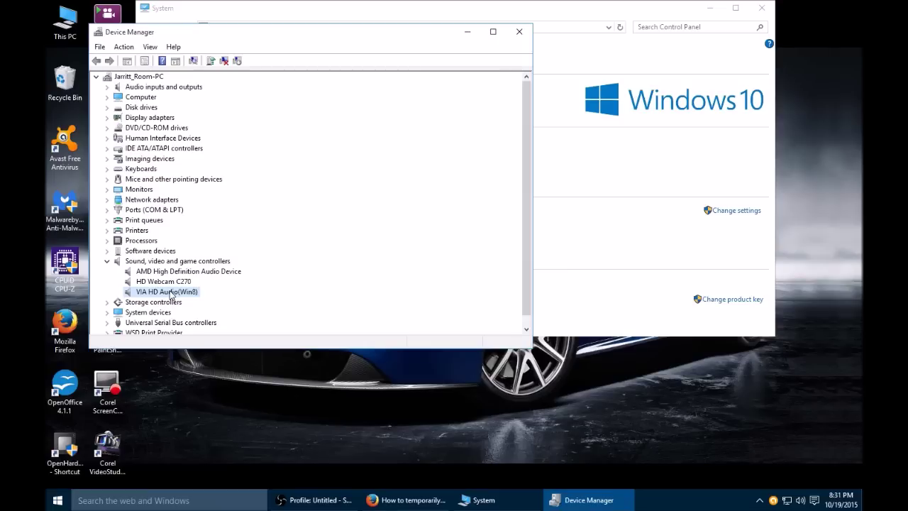
# Start uninstalling VIA HD Audio(Win8) with driver deletion ticked, then cancel and close Device Manager.
pyautogui.rightClick(170, 293)
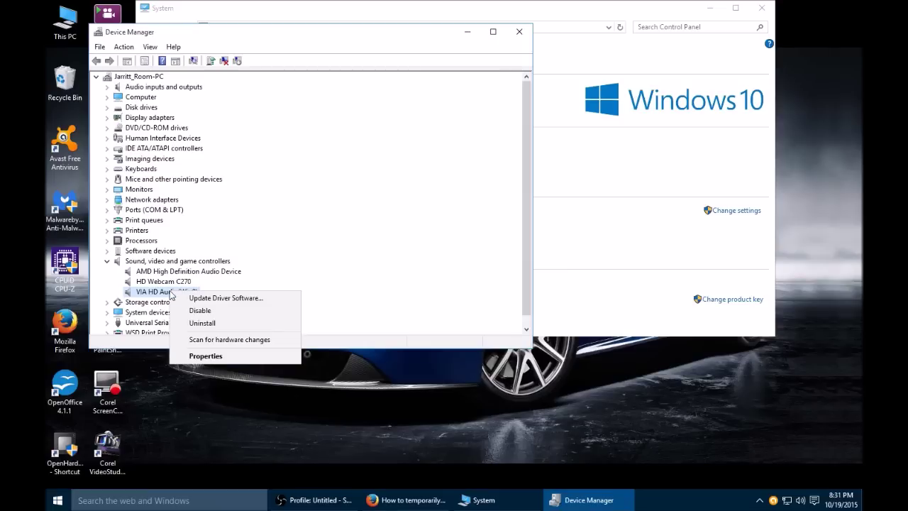
pyautogui.click(203, 323)
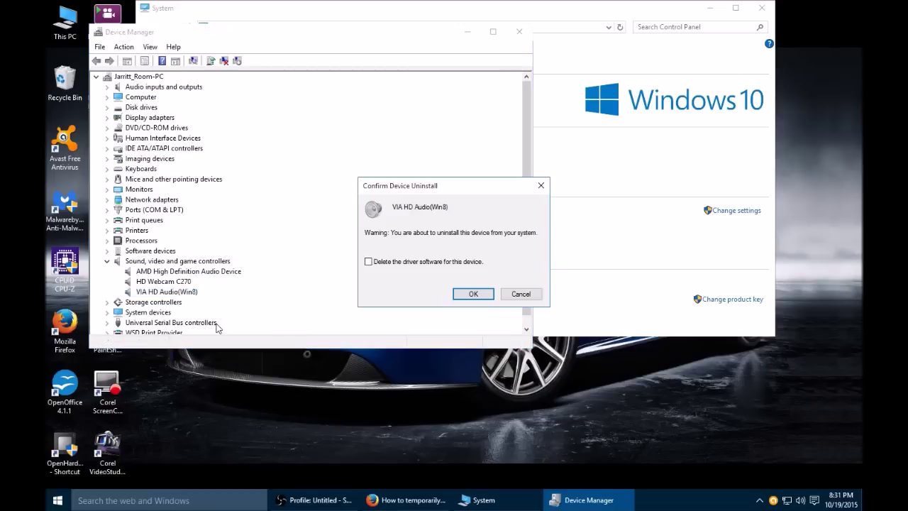
pyautogui.click(369, 262)
pyautogui.click(541, 186)
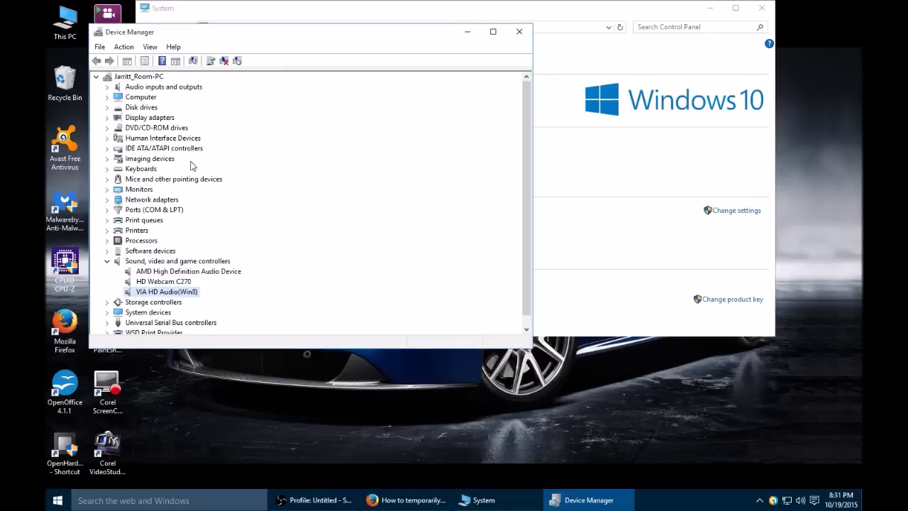
pyautogui.click(520, 33)
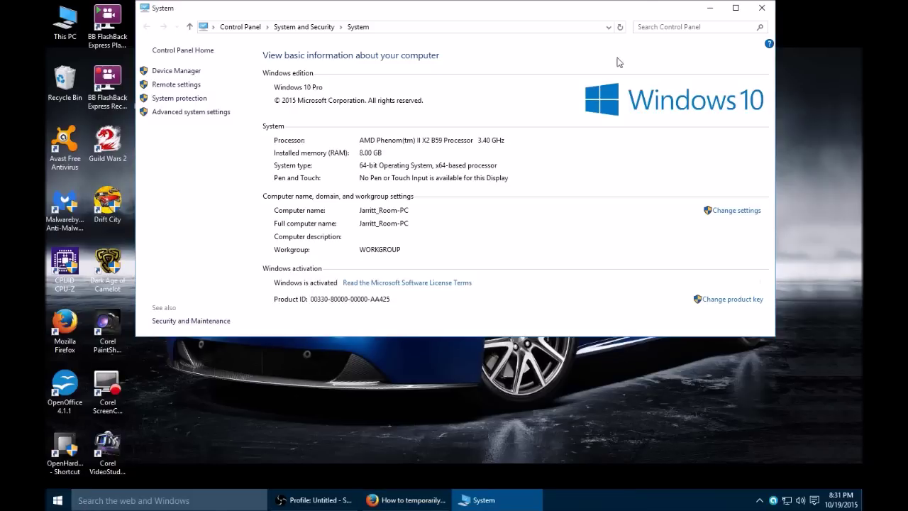
# Close the System window and open Apps & features by searching 'apps'.
pyautogui.click(761, 8)
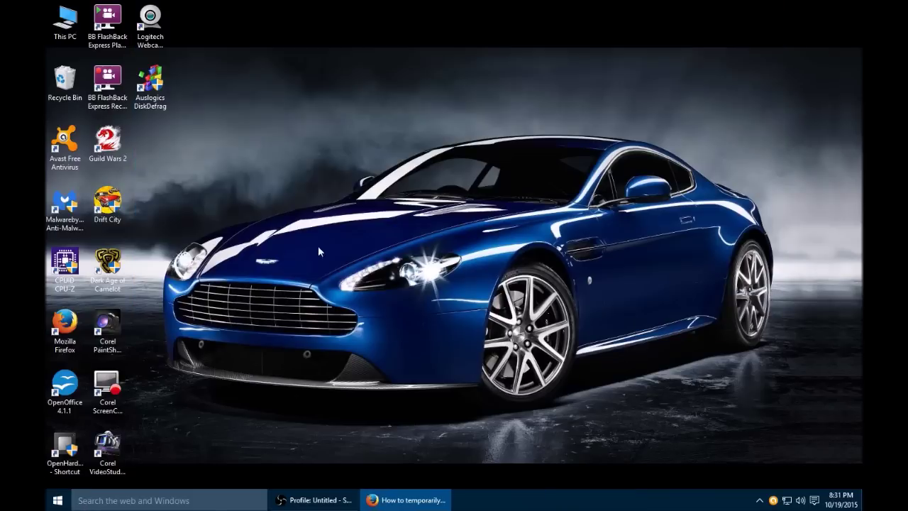
pyautogui.click(61, 501)
pyautogui.click(118, 500)
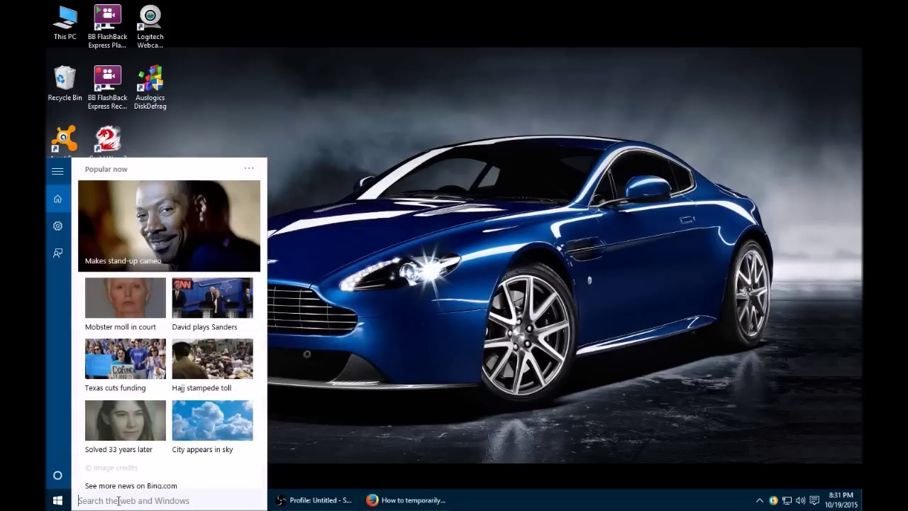
pyautogui.write('apps')
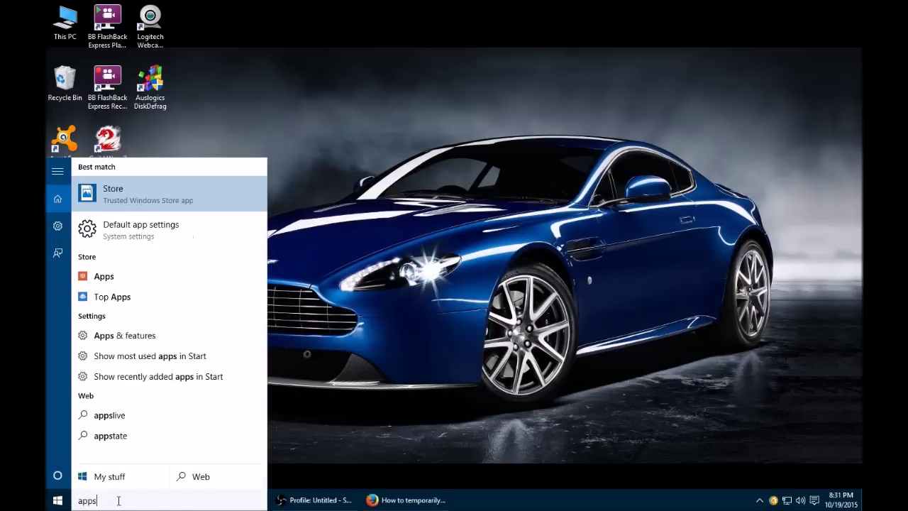
pyautogui.click(123, 344)
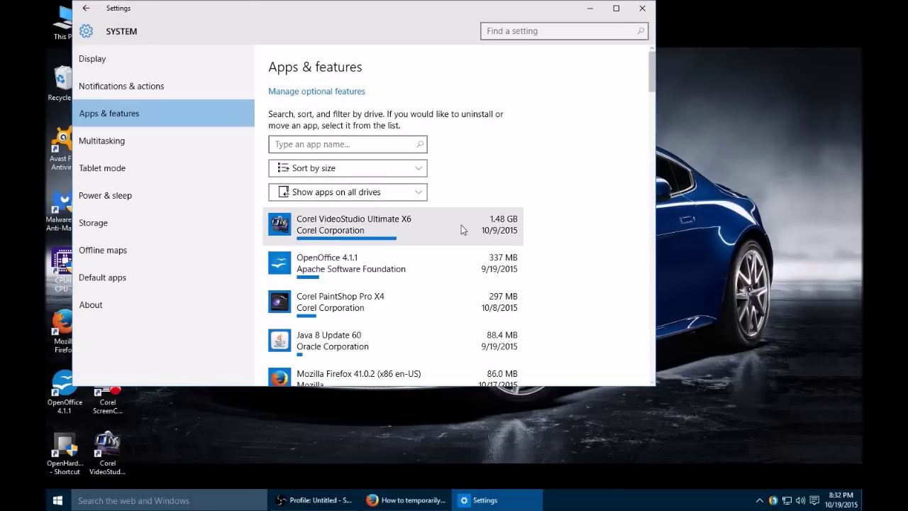
# Select VIA Platform Device Manager in the app list, then focus the app search box.
pyautogui.scroll(-5, 417, 234)
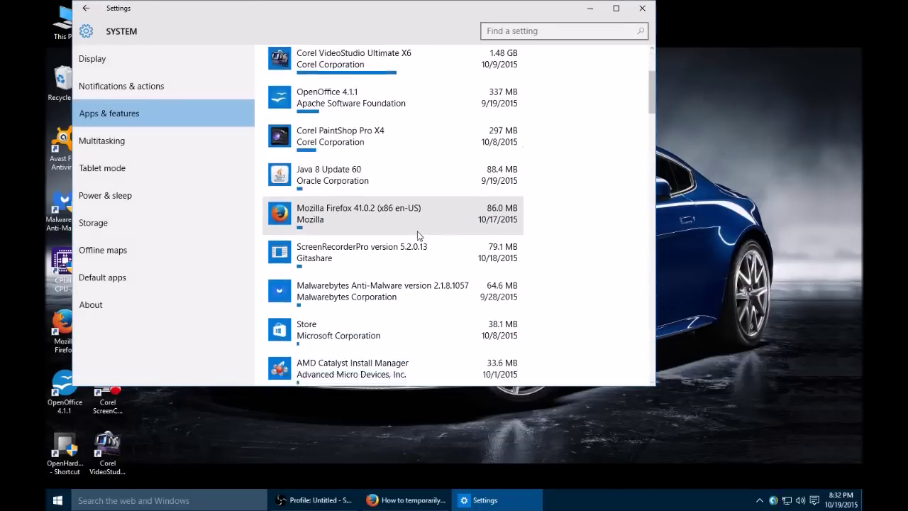
pyautogui.scroll(-4, 417, 234)
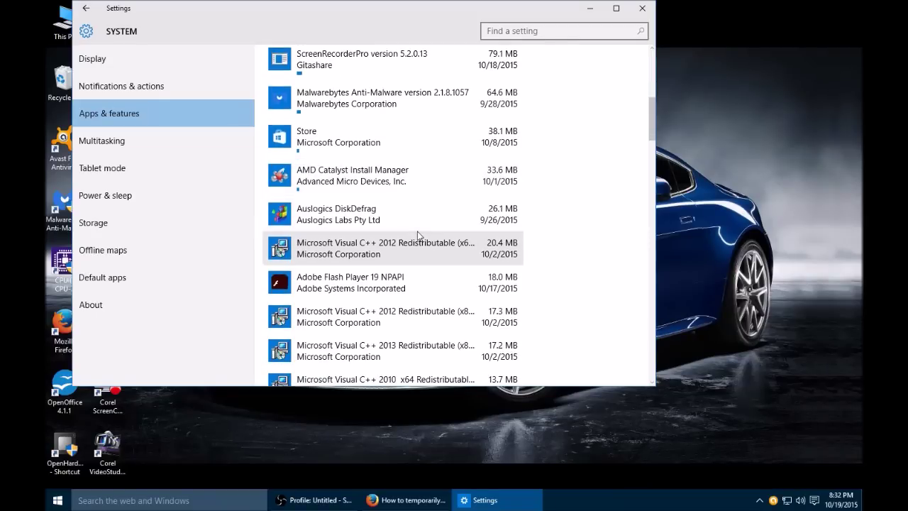
pyautogui.scroll(-3, 423, 305)
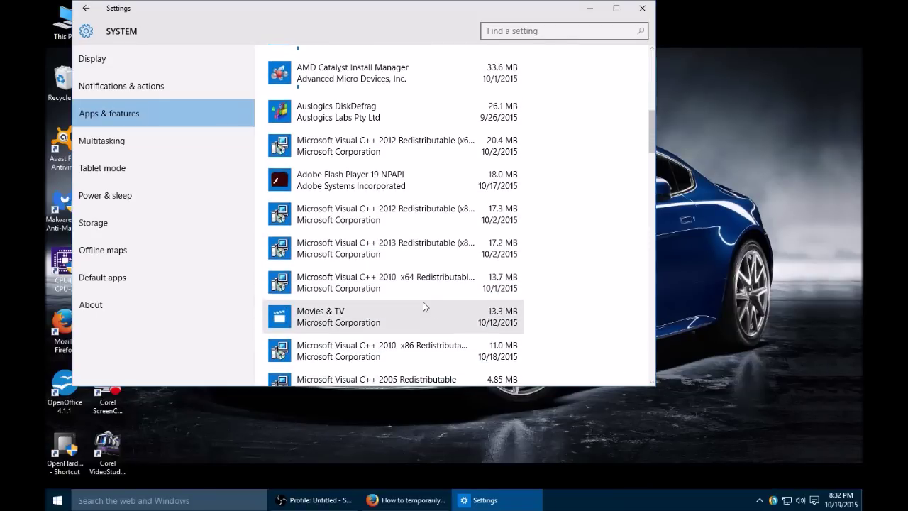
pyautogui.scroll(-6, 423, 305)
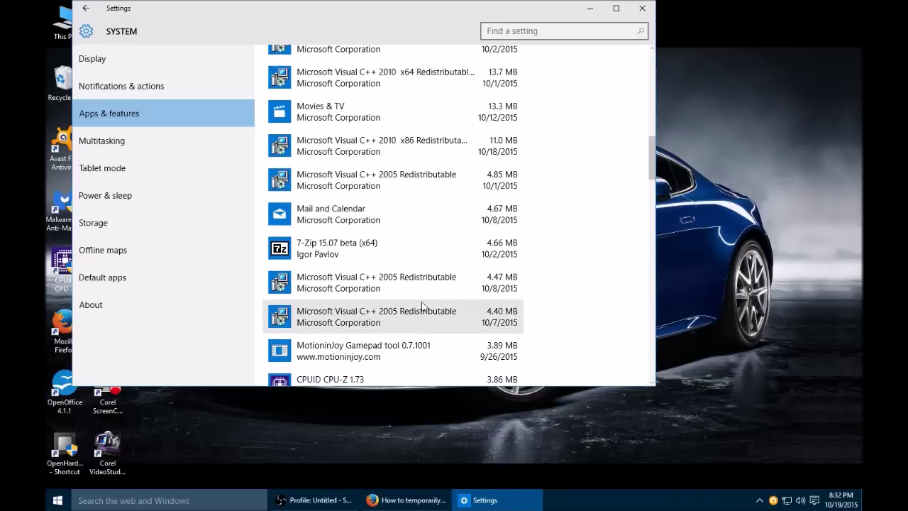
pyautogui.scroll(-6, 422, 306)
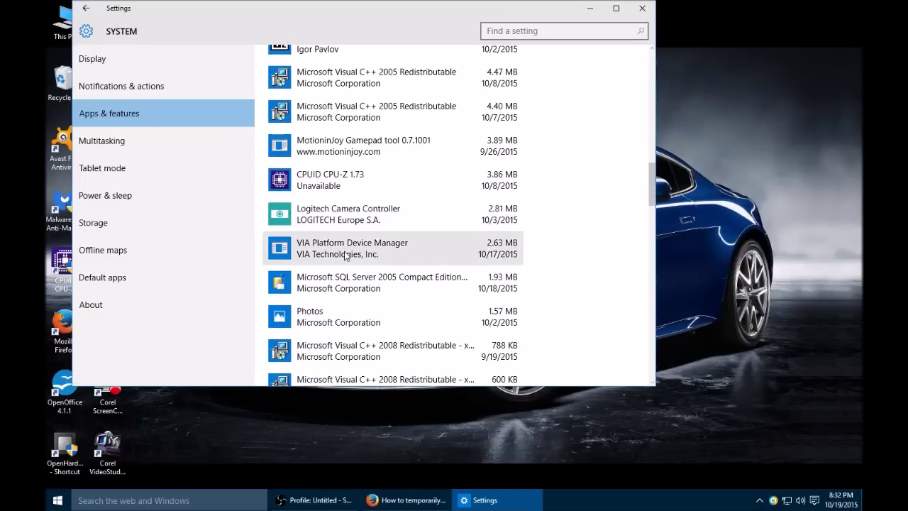
pyautogui.click(345, 255)
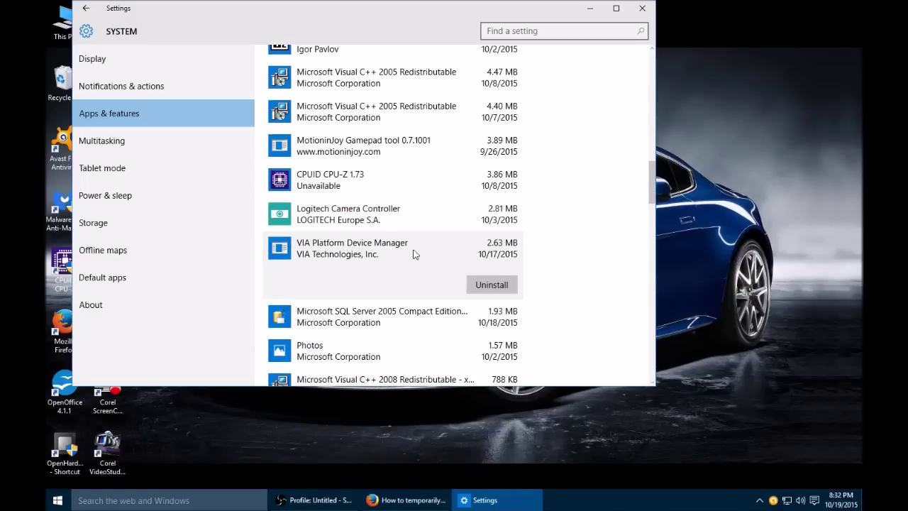
pyautogui.scroll(15, 365, 253)
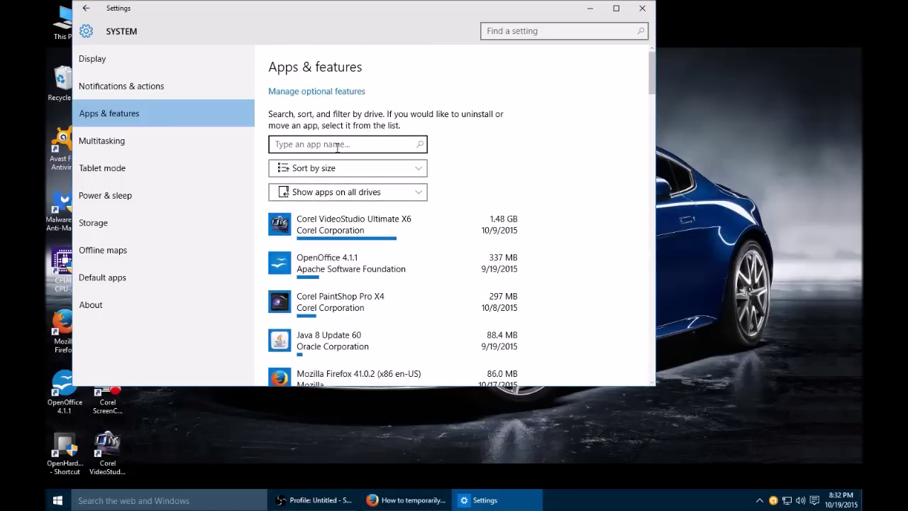
pyautogui.click(343, 145)
# Search the apps for 'viahd', then clear the search and browse the full app list.
pyautogui.write('via')
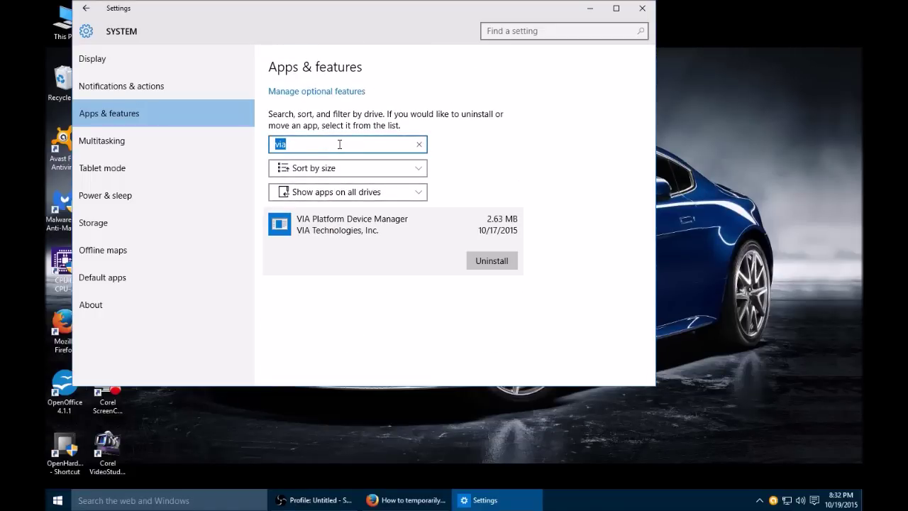
pyautogui.write('hd')
pyautogui.press('BackSpace')
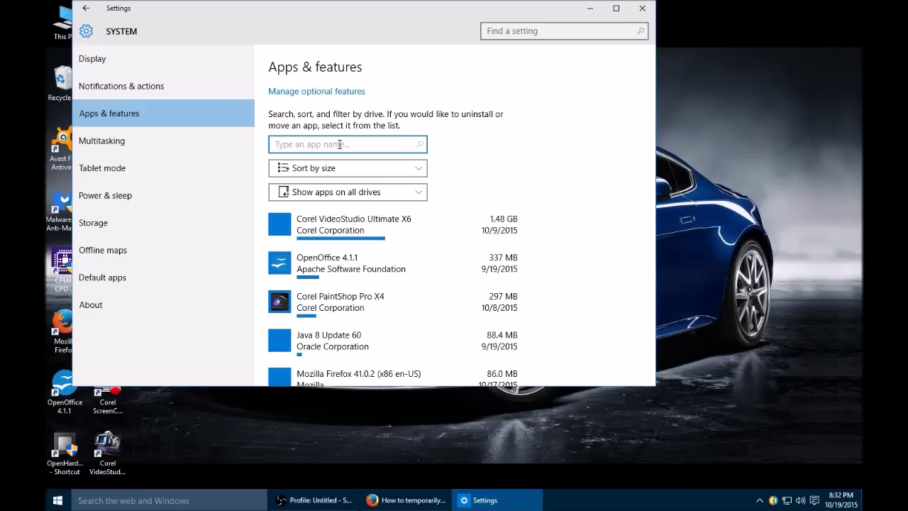
pyautogui.scroll(-5, 360, 305)
pyautogui.scroll(-8, 360, 305)
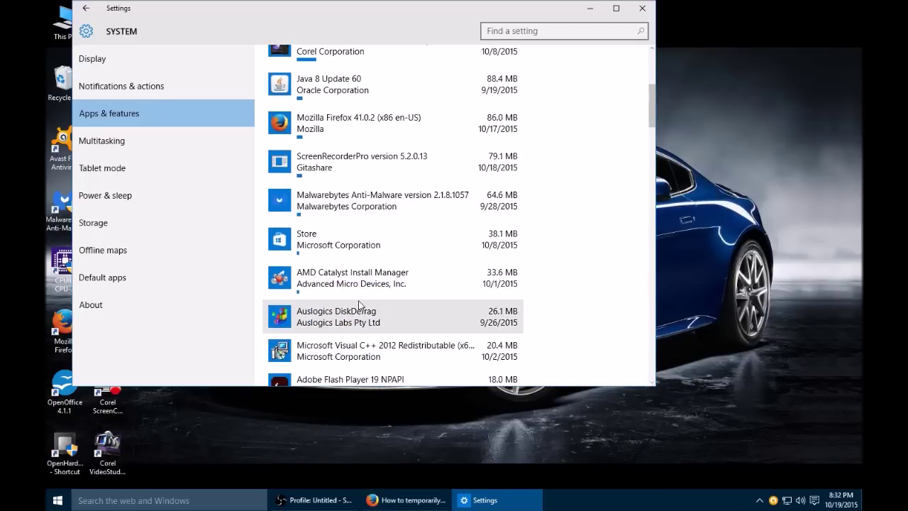
pyautogui.scroll(-8, 360, 305)
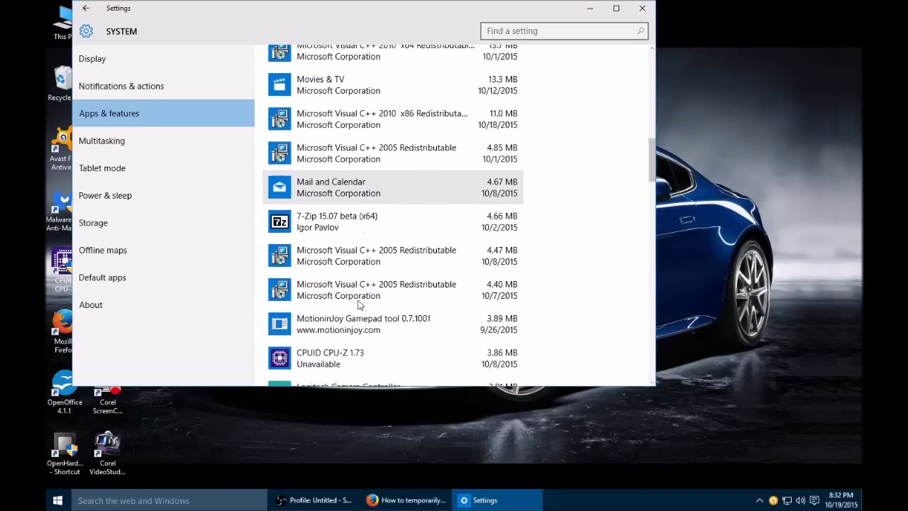
pyautogui.scroll(-3, 360, 305)
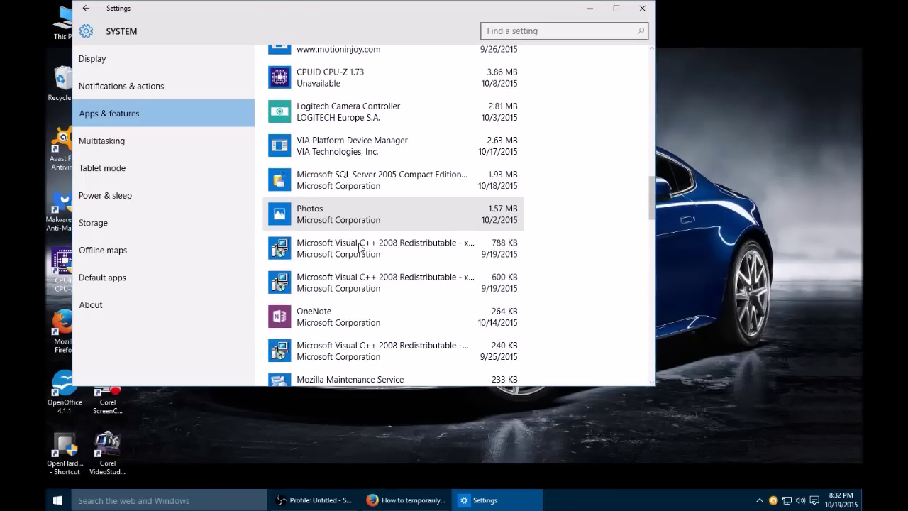
pyautogui.scroll(-10, 368, 286)
pyautogui.scroll(-12, 368, 286)
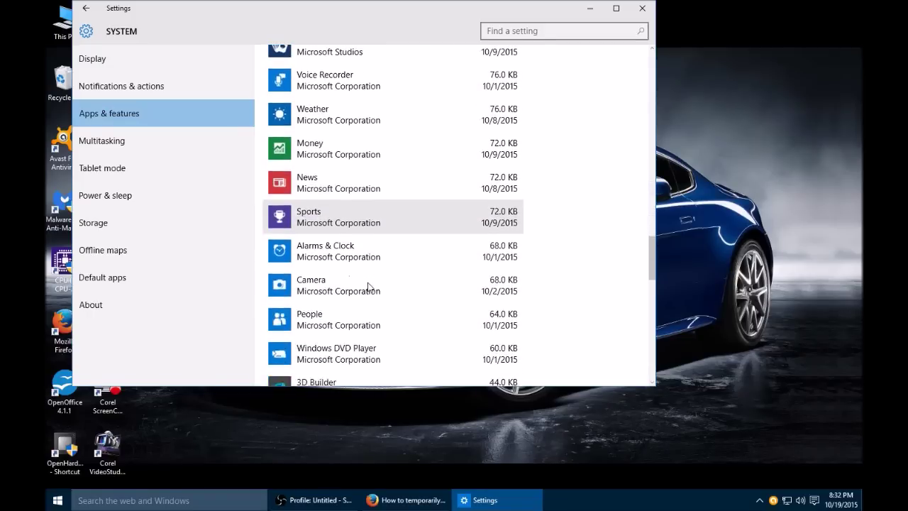
pyautogui.scroll(-3, 368, 286)
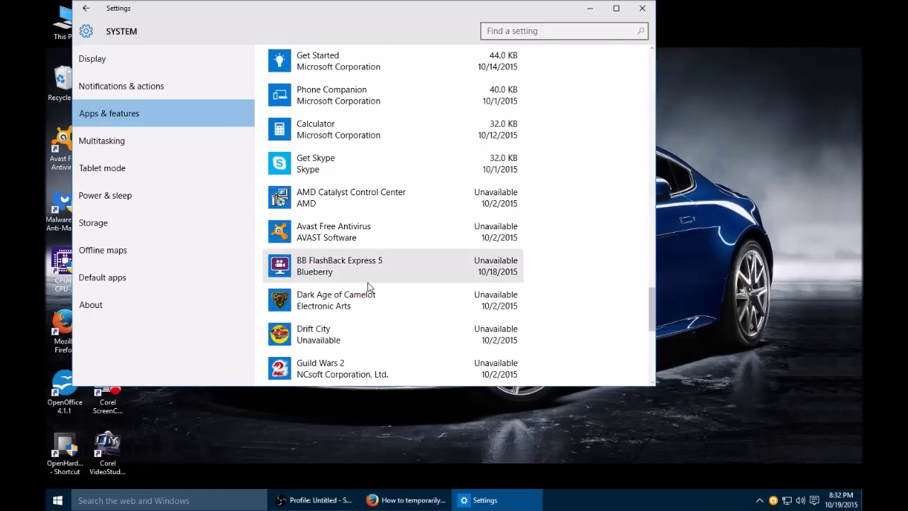
pyautogui.scroll(-8, 368, 285)
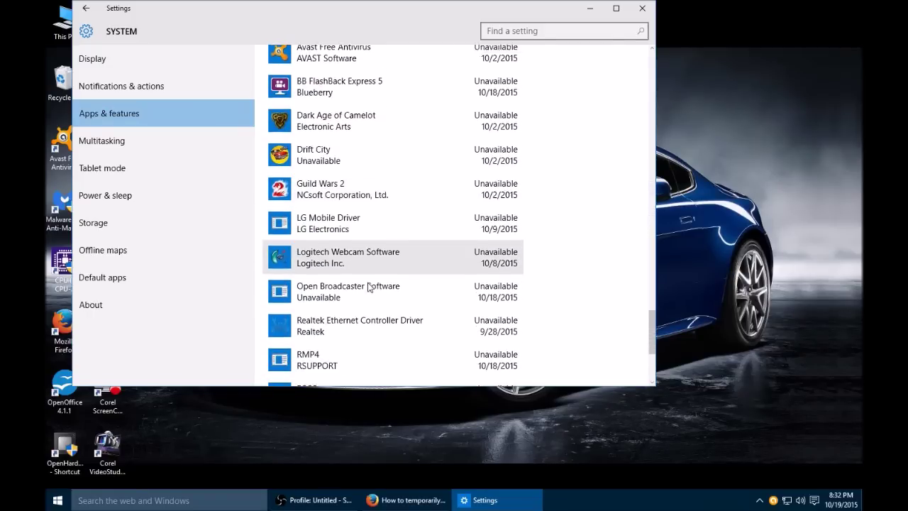
pyautogui.scroll(-3, 368, 286)
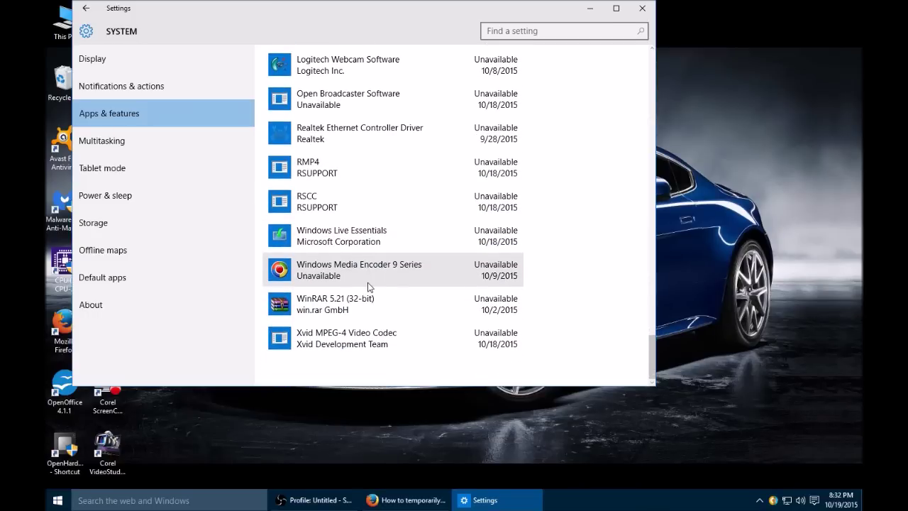
# Finish reviewing the installed apps and close Settings.
pyautogui.scroll(15, 368, 285)
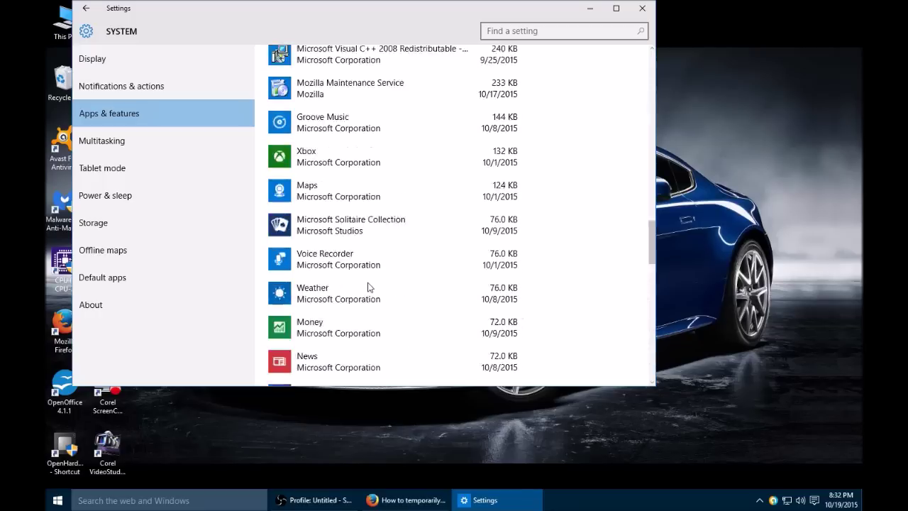
pyautogui.scroll(10, 368, 286)
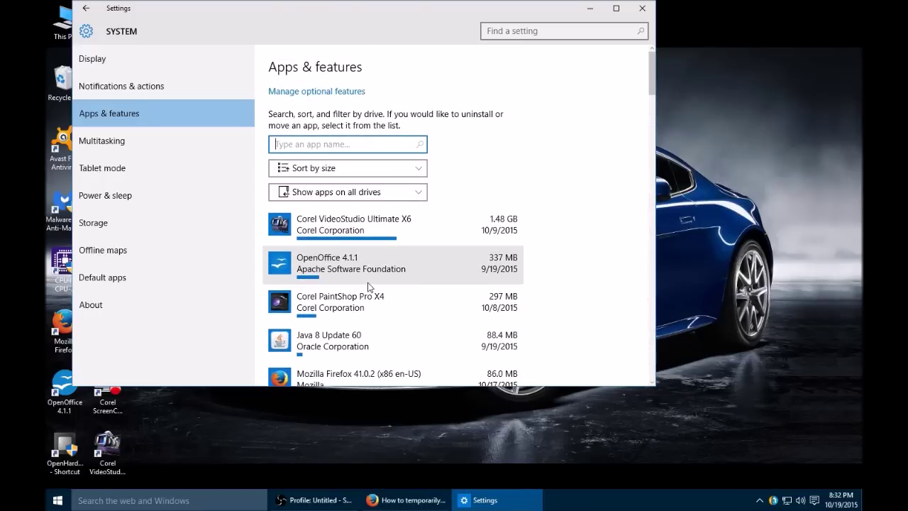
pyautogui.scroll(-4, 372, 296)
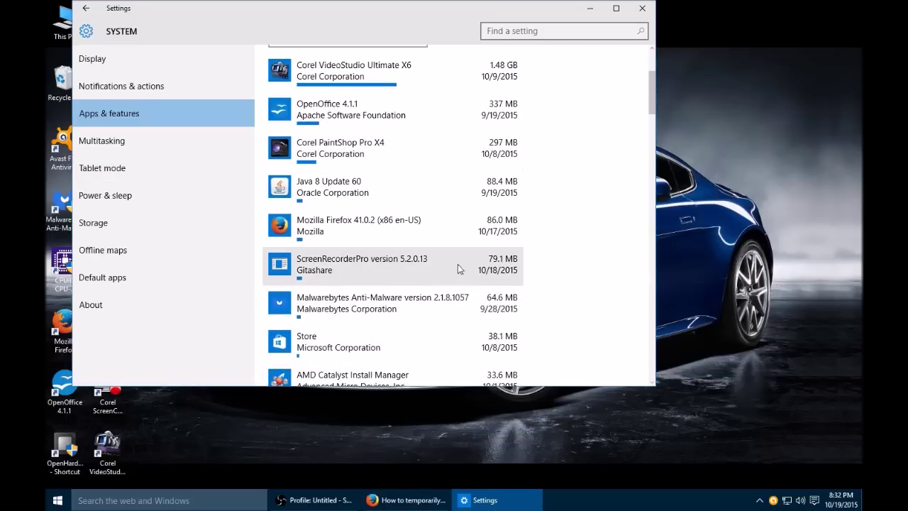
pyautogui.click(643, 9)
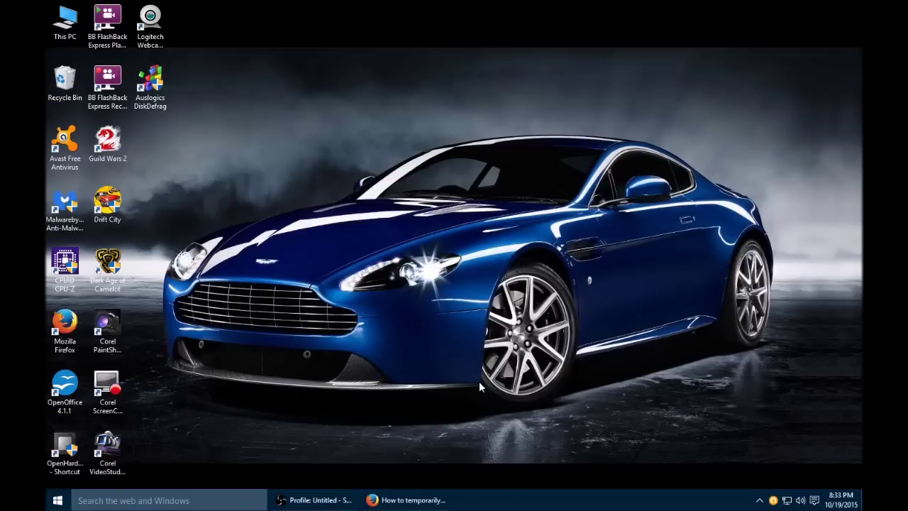
# In Firefox, open Support & Downloads on the GIGABYTE GA-970A-UD3P product page.
pyautogui.click(386, 500)
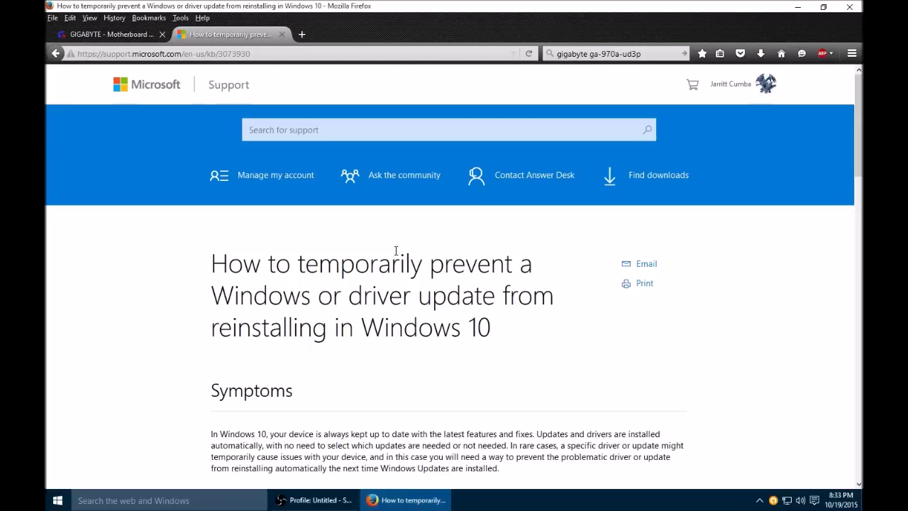
pyautogui.click(131, 34)
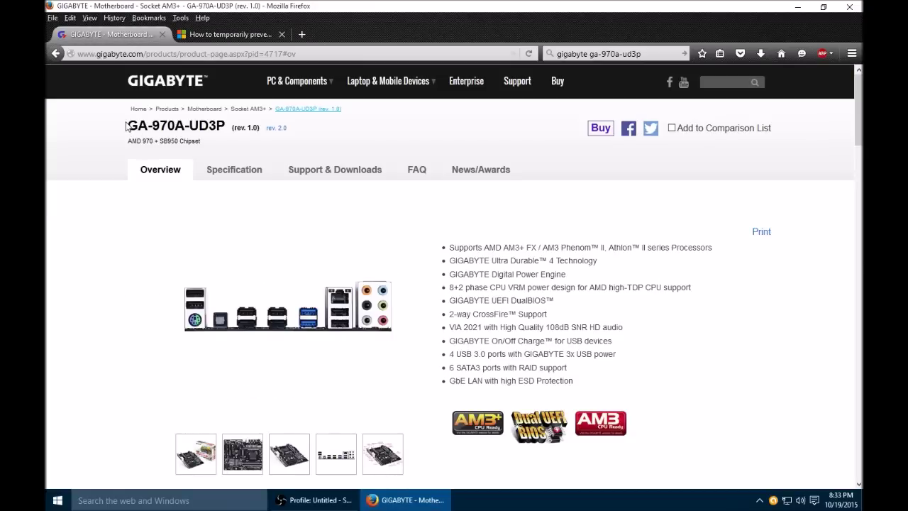
pyautogui.moveTo(128, 126); pyautogui.dragTo(228, 125)
pyautogui.click(257, 155)
pyautogui.click(364, 176)
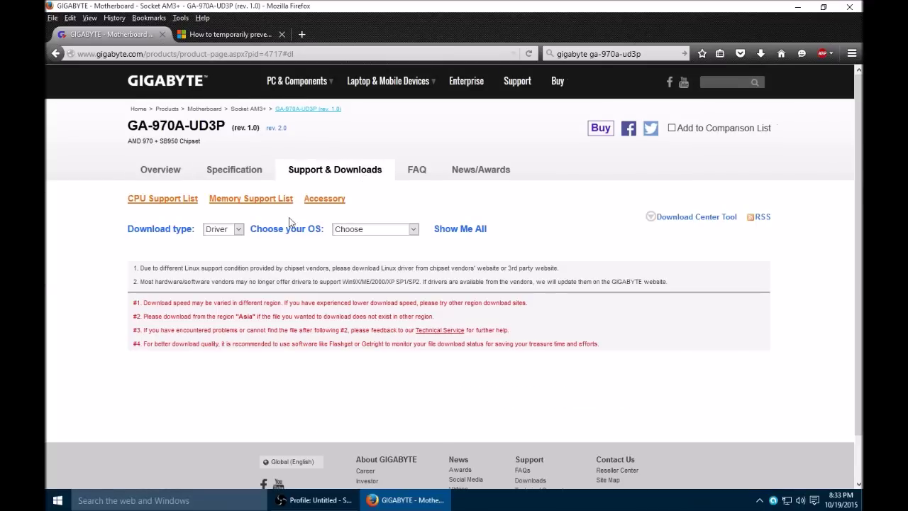
# List Driver downloads for Windows 8.1 64bit, then return to the Microsoft support article.
pyautogui.click(239, 228)
pyautogui.click(232, 244)
pyautogui.click(350, 232)
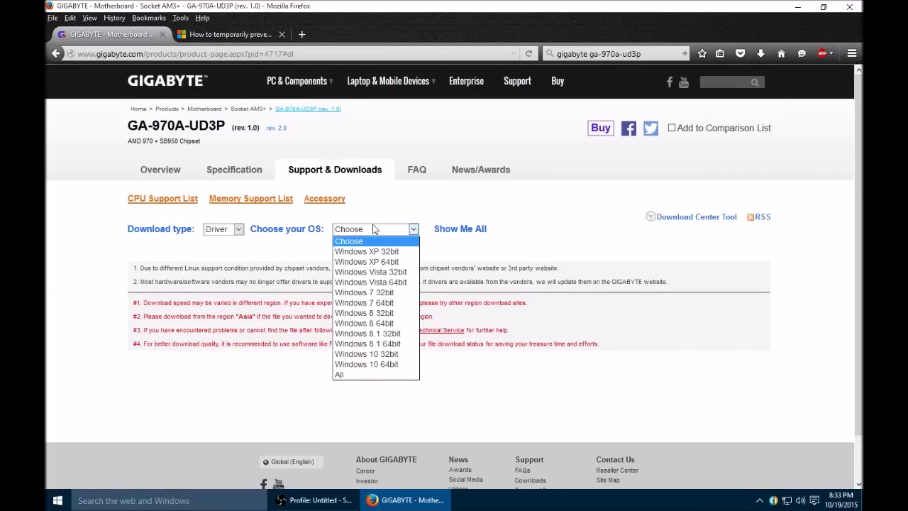
pyautogui.click(406, 343)
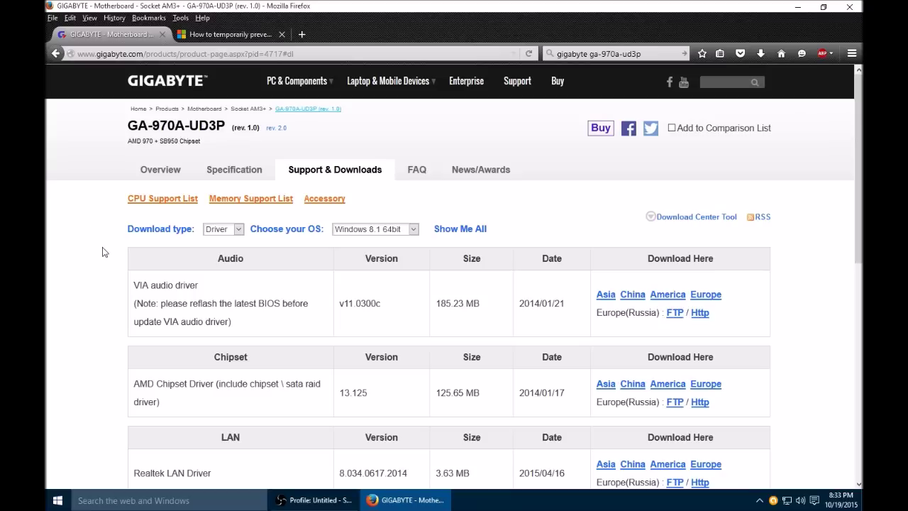
pyautogui.click(206, 37)
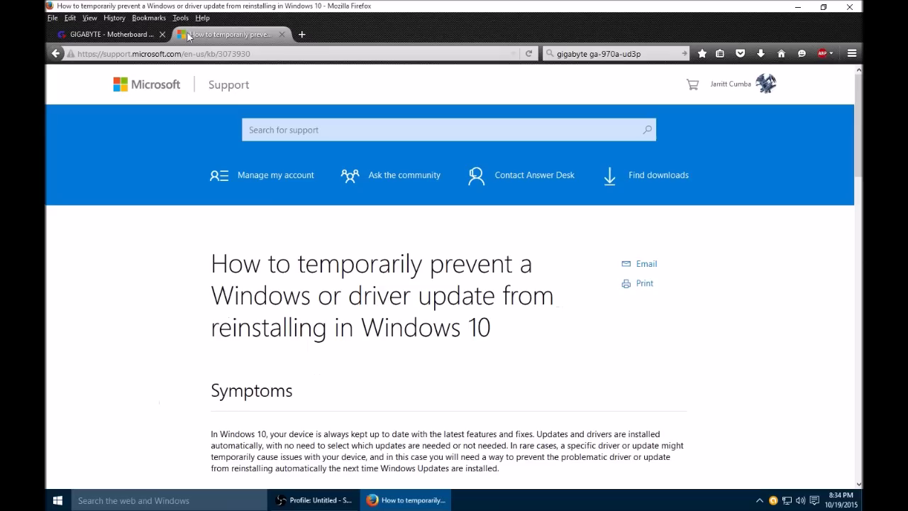
# Check the GIGABYTE downloads tab, then return to the Microsoft article and select its web address.
pyautogui.hotkey('ctrl', 'Tab')
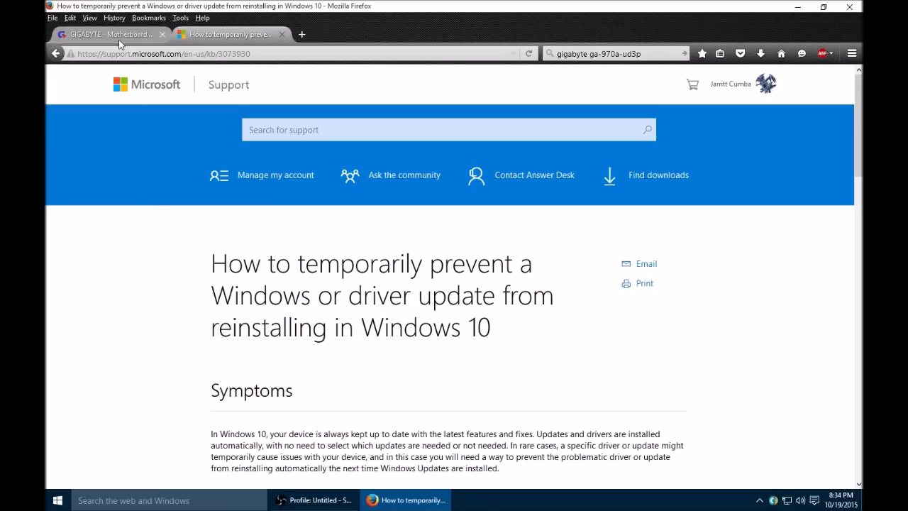
pyautogui.click(248, 37)
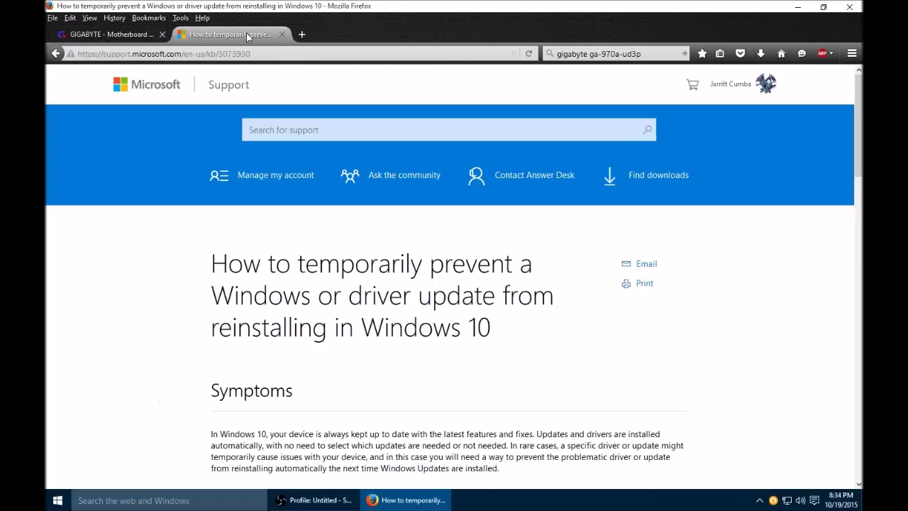
pyautogui.scroll(-2, 168, 297)
pyautogui.scroll(-10, 168, 298)
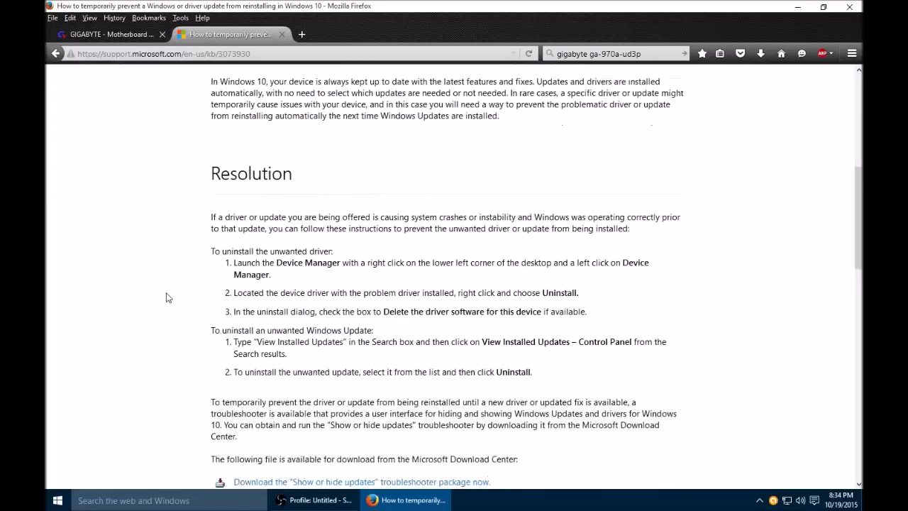
pyautogui.scroll(12, 160, 101)
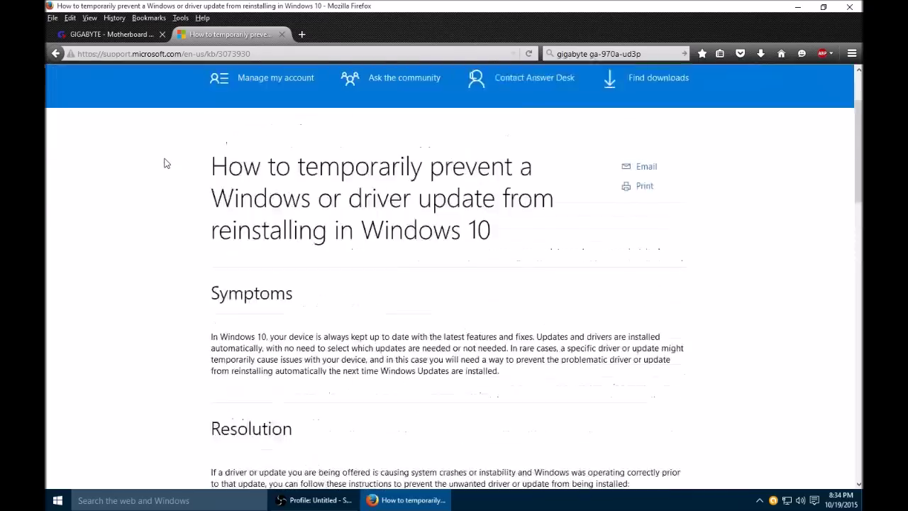
pyautogui.click(142, 54)
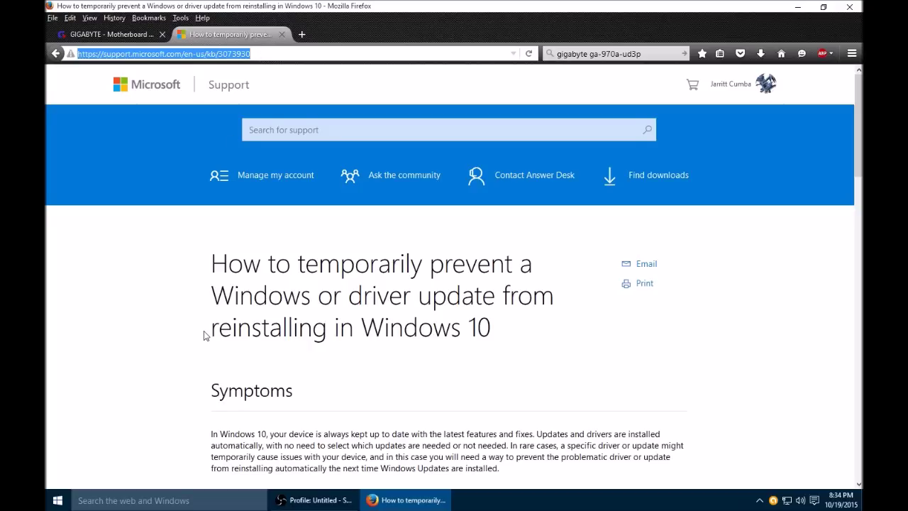
# Scroll to Resolution and download the Show or hide updates troubleshooter package (wushowhide.diagcab).
pyautogui.scroll(-8, 204, 329)
pyautogui.scroll(3, 202, 328)
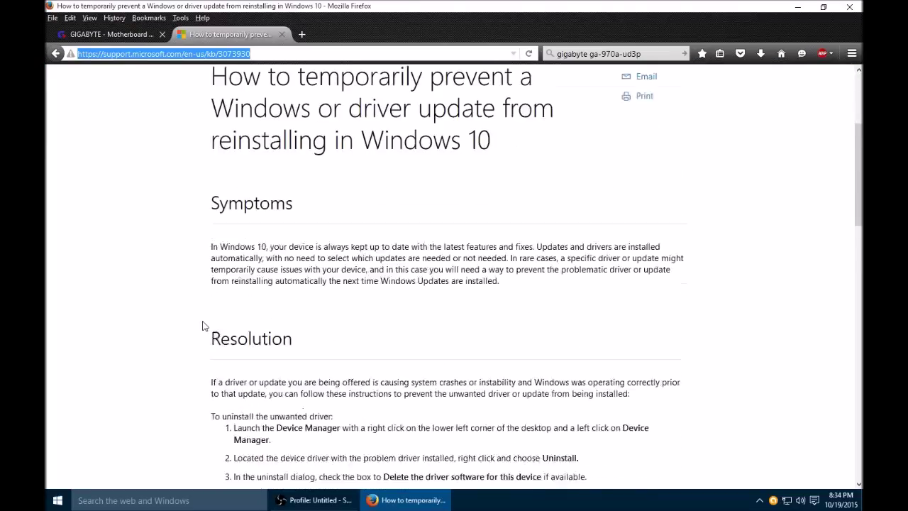
pyautogui.scroll(-8, 203, 324)
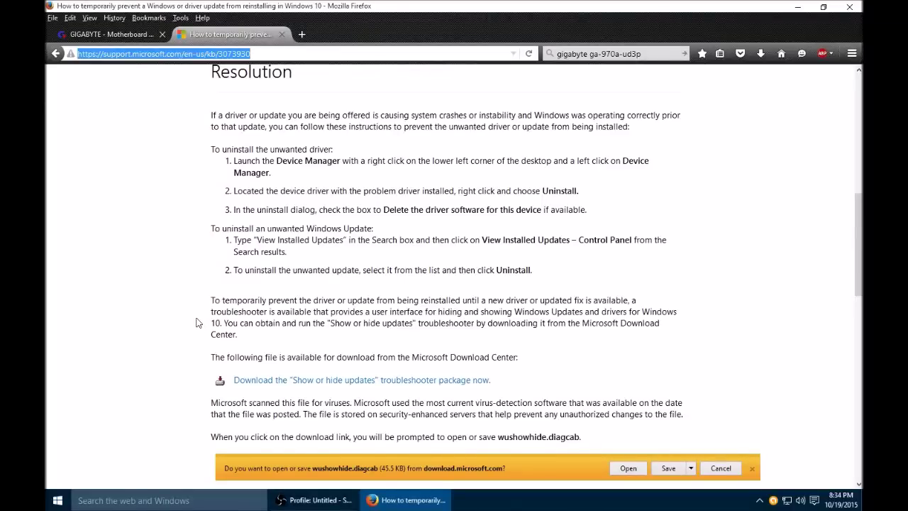
pyautogui.scroll(-2, 200, 322)
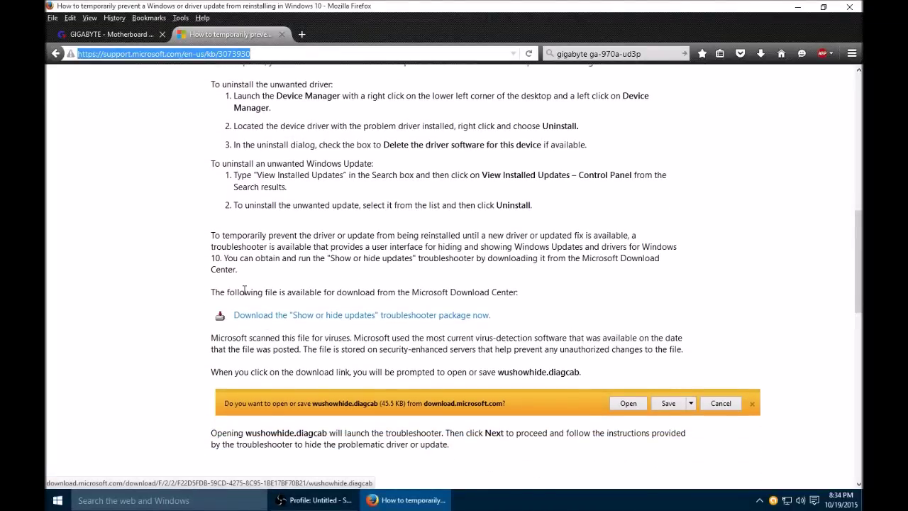
pyautogui.scroll(10, 244, 291)
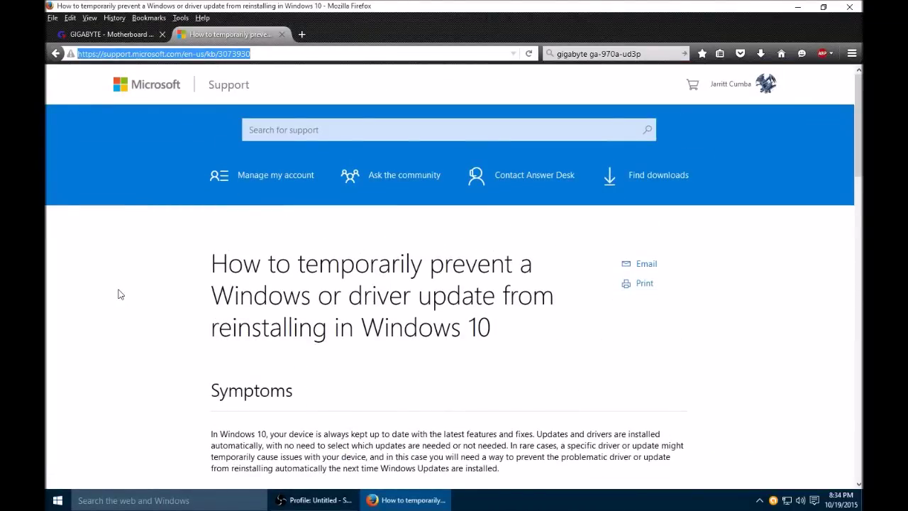
pyautogui.scroll(-5, 190, 314)
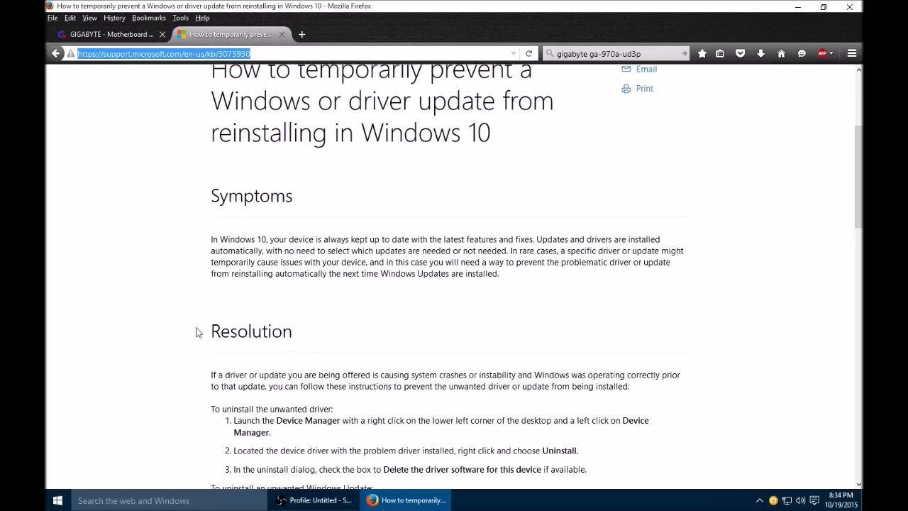
pyautogui.scroll(-1, 198, 333)
pyautogui.scroll(-8, 198, 333)
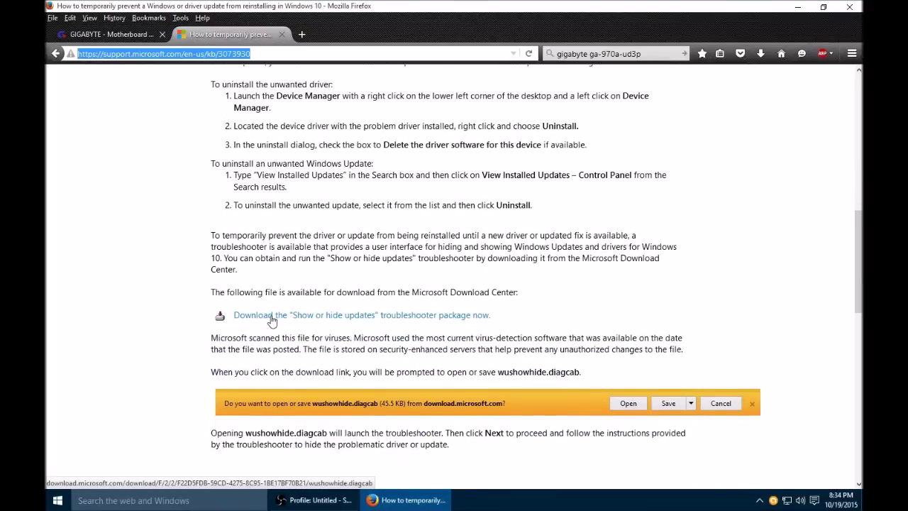
pyautogui.click(268, 320)
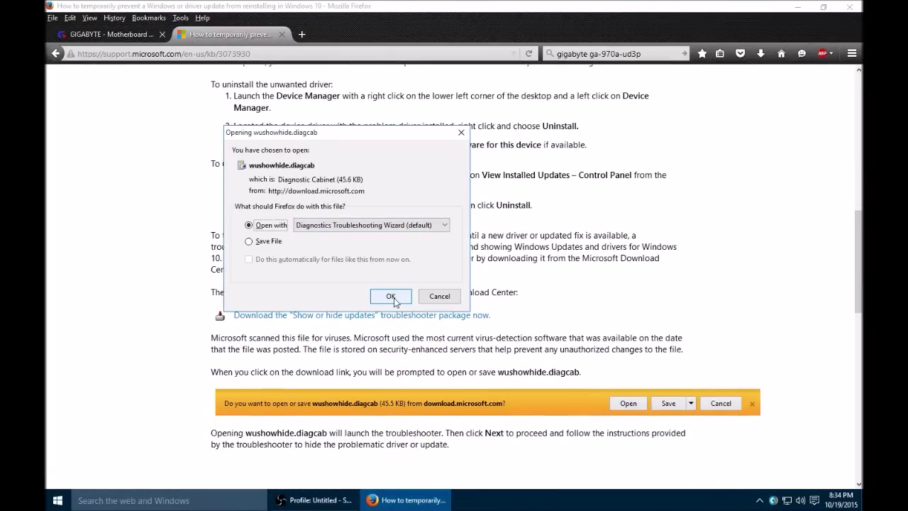
# Run wushowhide.diagcab, list the three hideable updates, and cancel without hiding any.
pyautogui.click(393, 297)
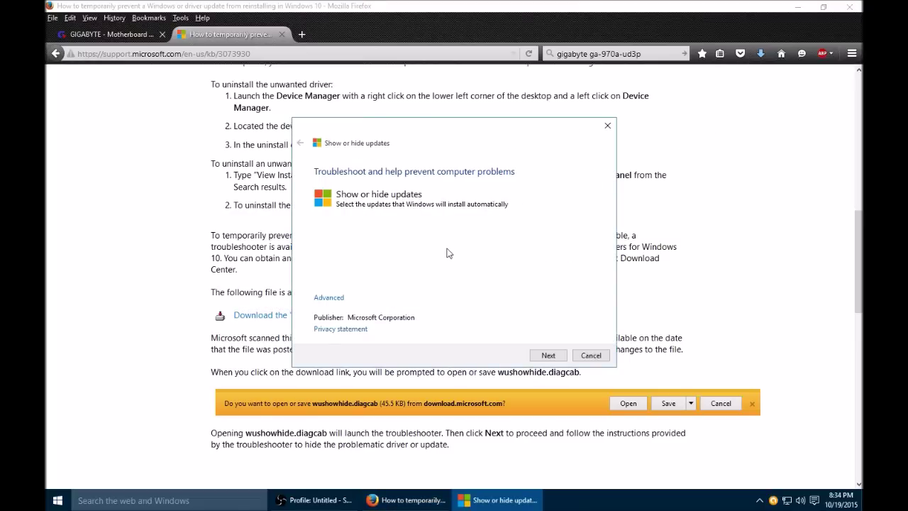
pyautogui.click(549, 355)
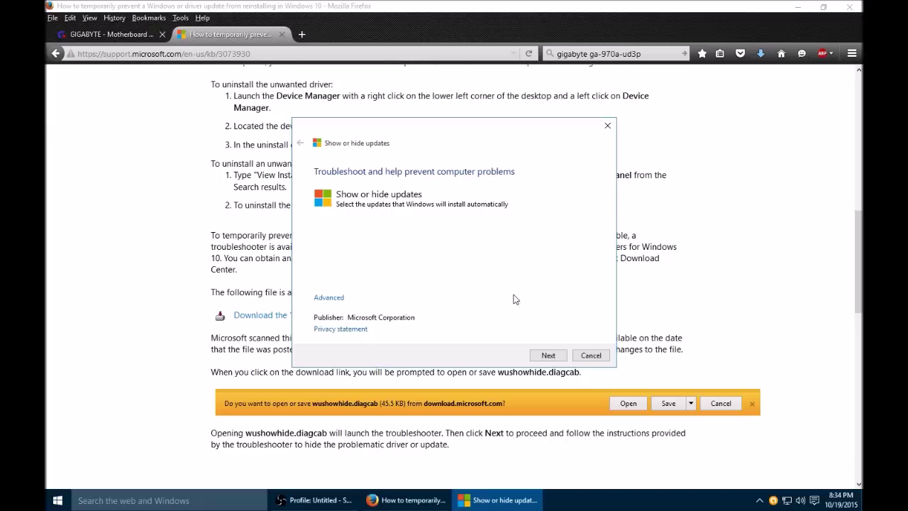
pyautogui.click(551, 356)
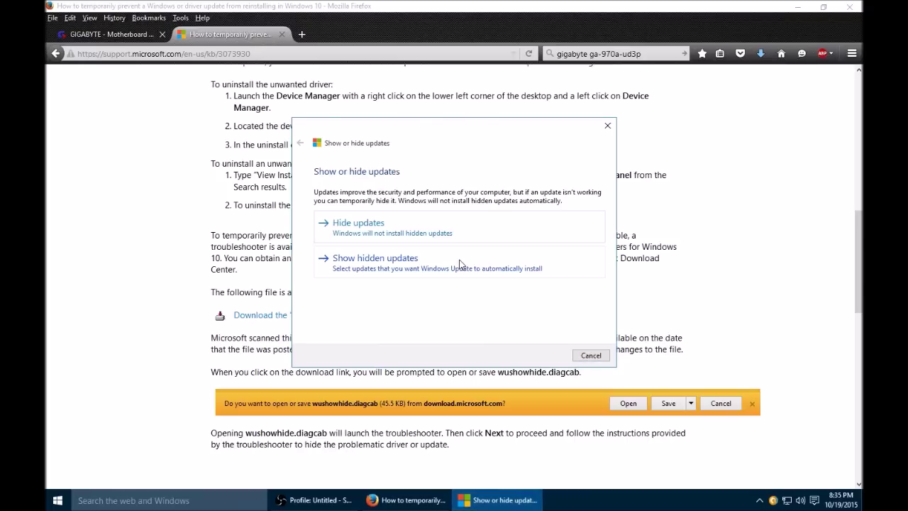
pyautogui.click(403, 238)
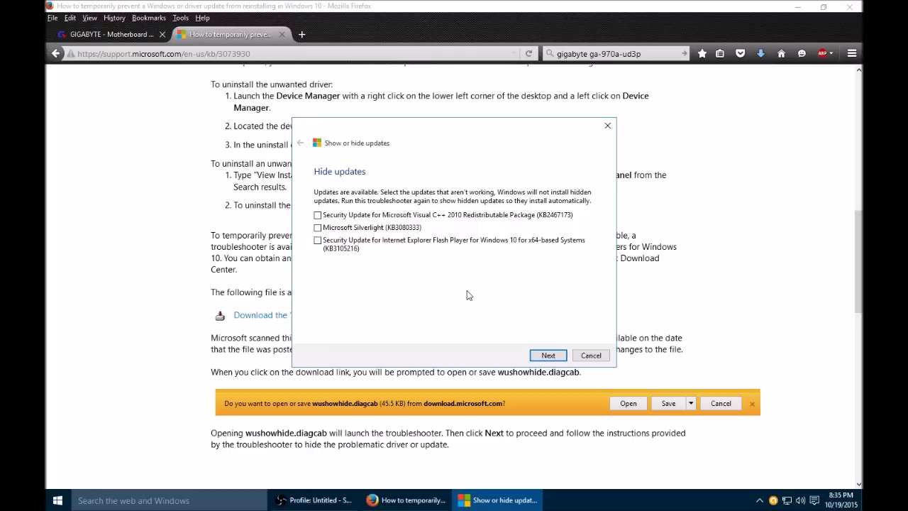
pyautogui.click(593, 356)
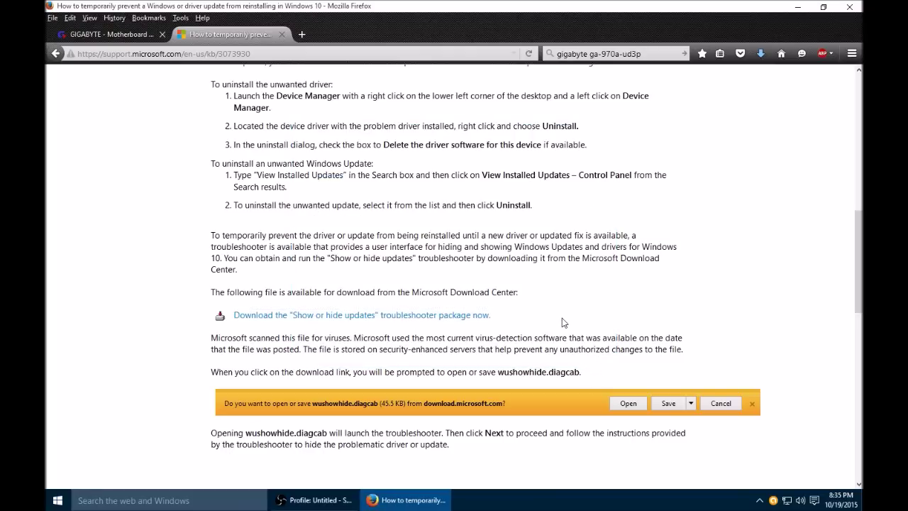
pyautogui.scroll(15, 565, 324)
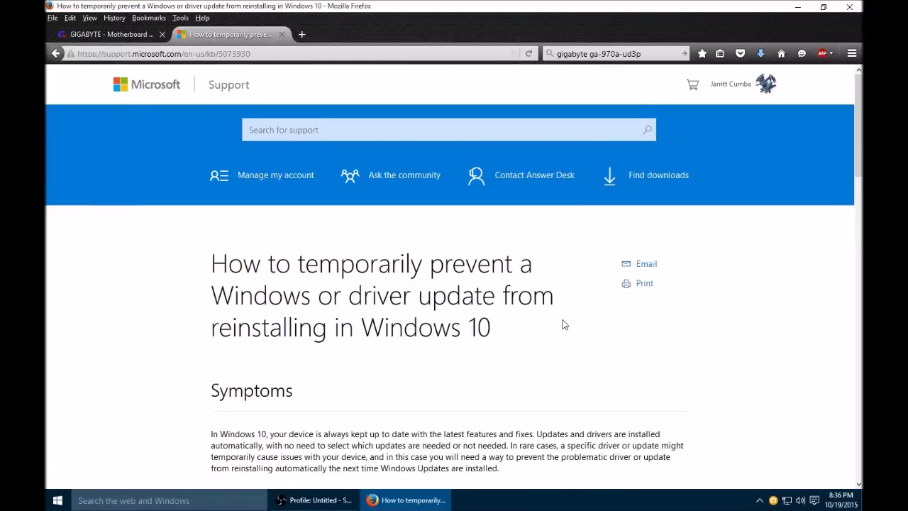
pyautogui.scroll(-5, 565, 324)
pyautogui.rightClick(800, 501)
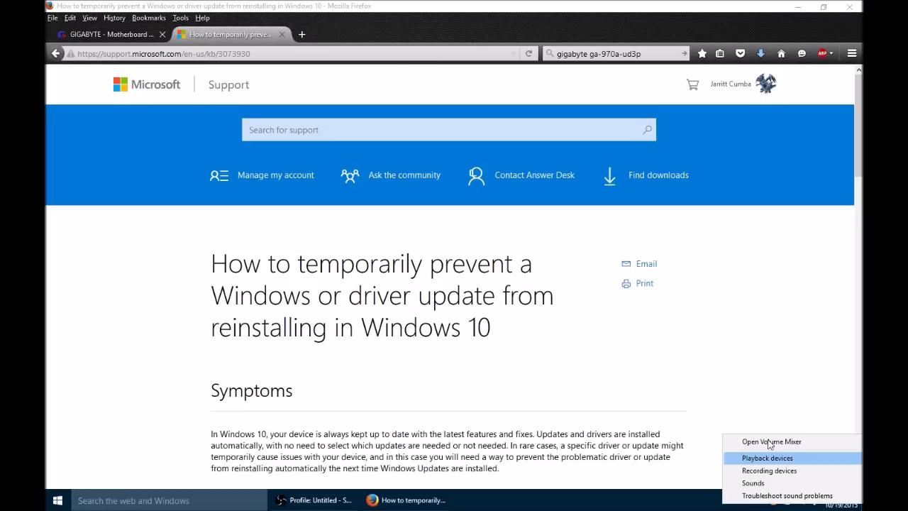
pyautogui.click(725, 428)
pyautogui.rightClick(797, 500)
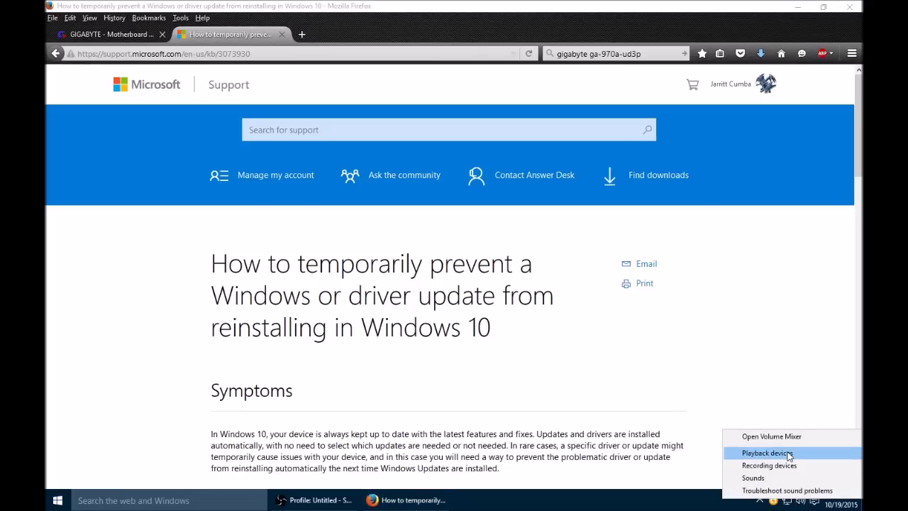
pyautogui.click(788, 455)
pyautogui.click(176, 166)
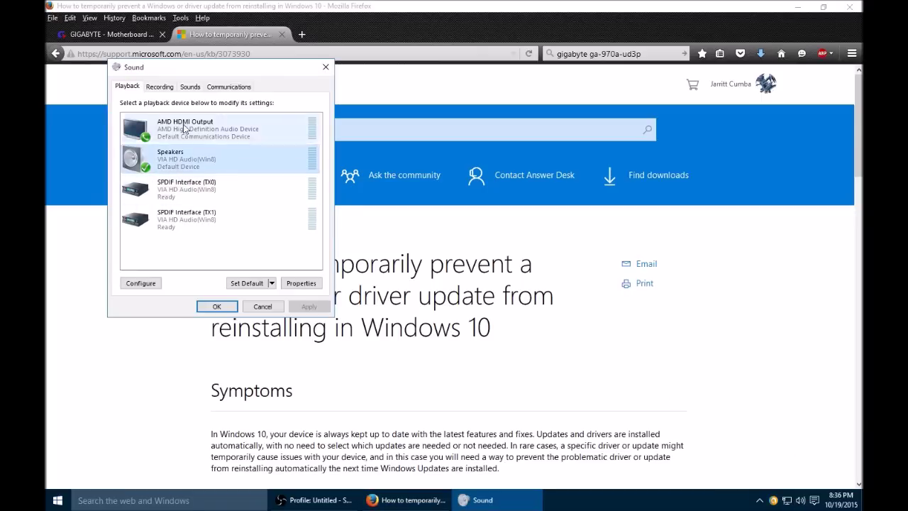
pyautogui.click(208, 138)
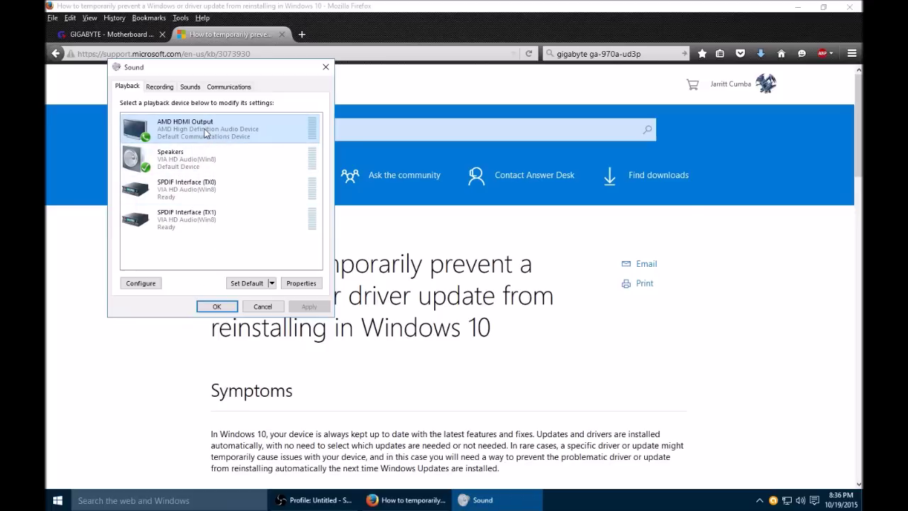
pyautogui.rightClick(192, 164)
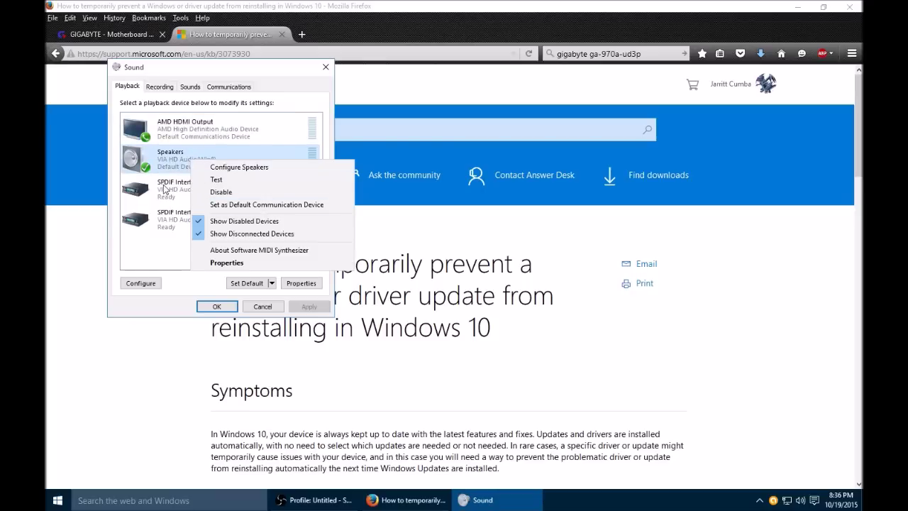
pyautogui.rightClick(164, 186)
pyautogui.click(175, 171)
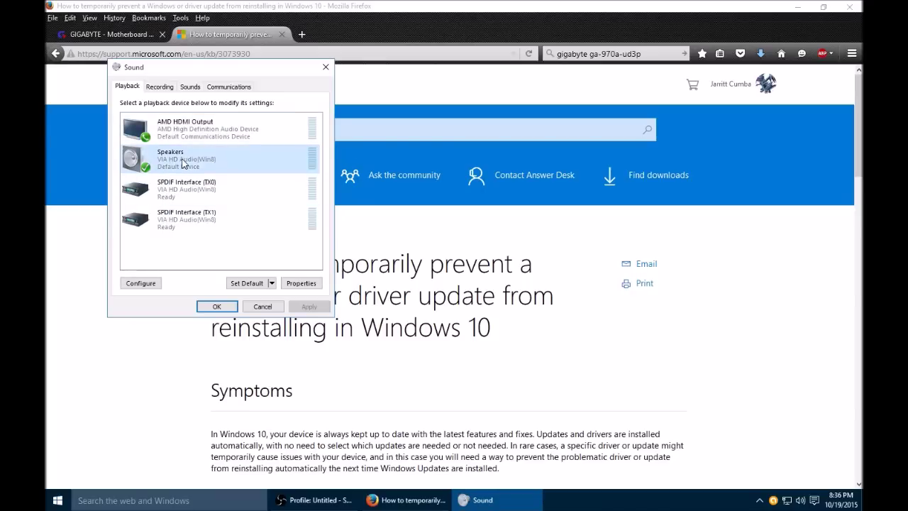
pyautogui.rightClick(183, 159)
pyautogui.click(244, 135)
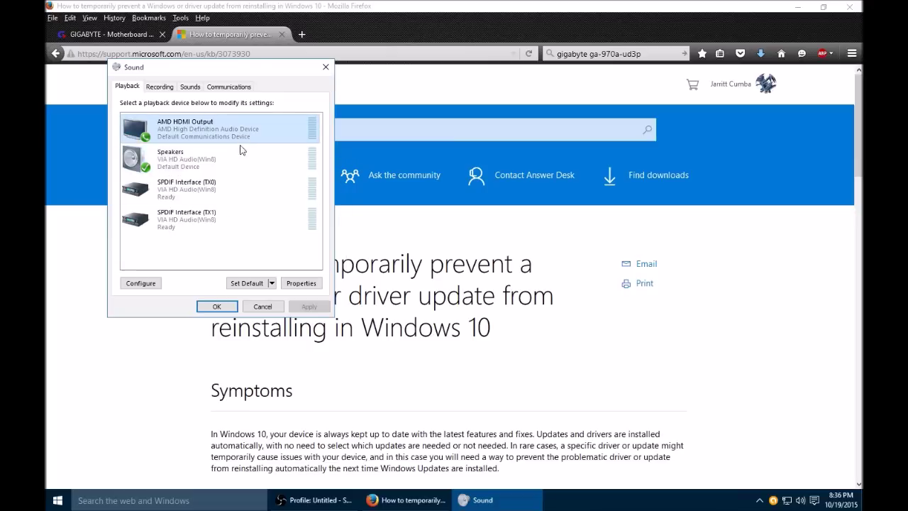
pyautogui.click(216, 306)
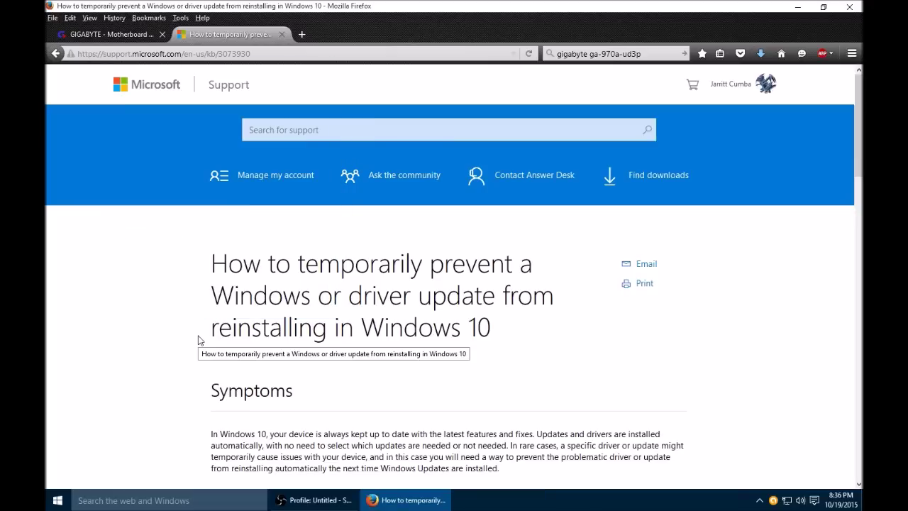